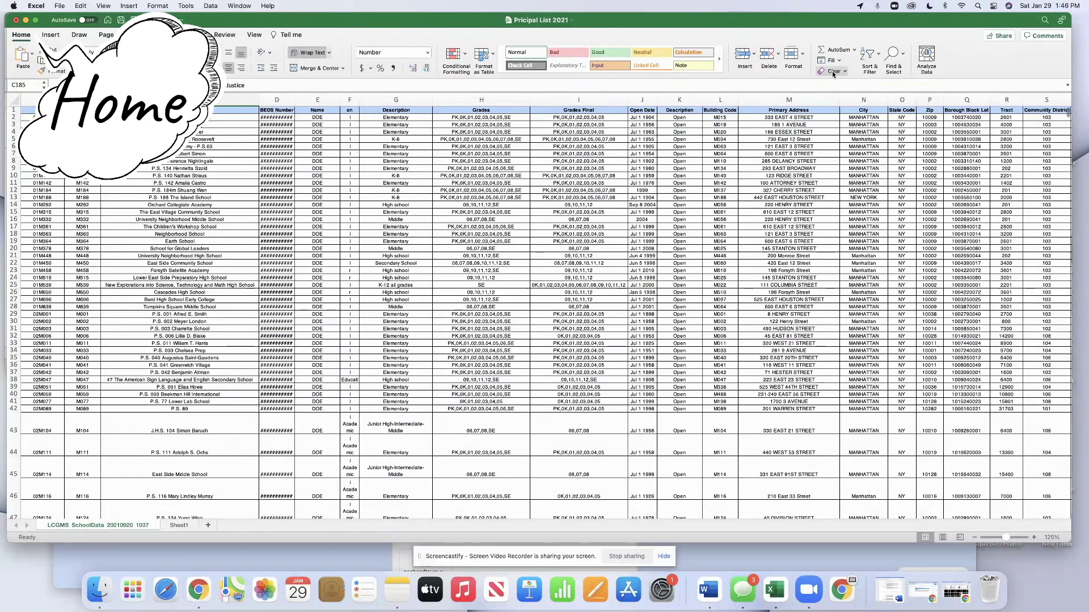
Turn on Filter from Sort & Filter so each school list header gets a filter arrow.
left_click(878, 55)
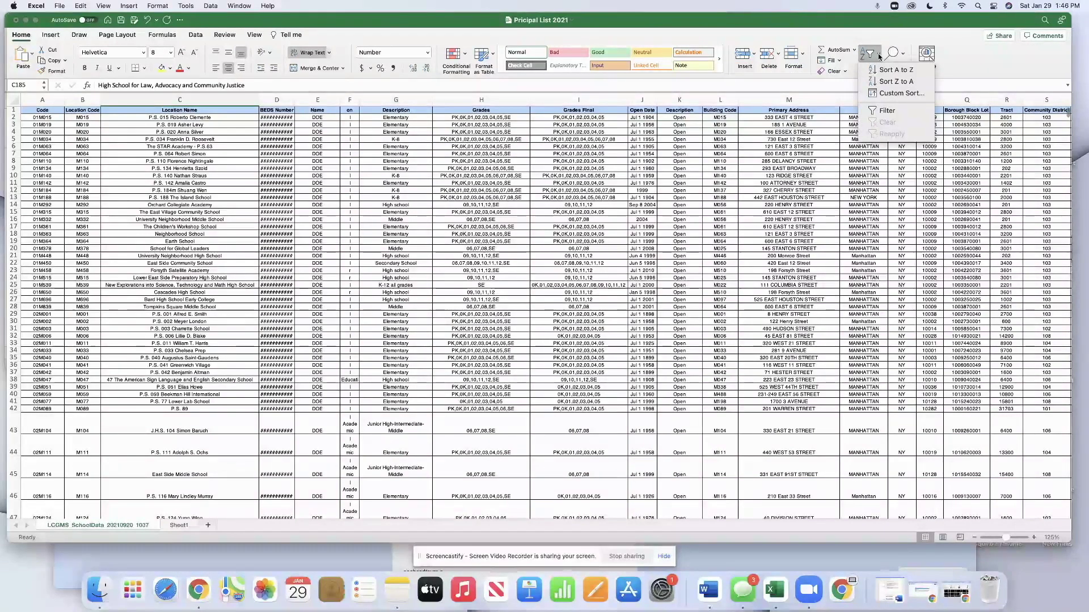
left_click(886, 111)
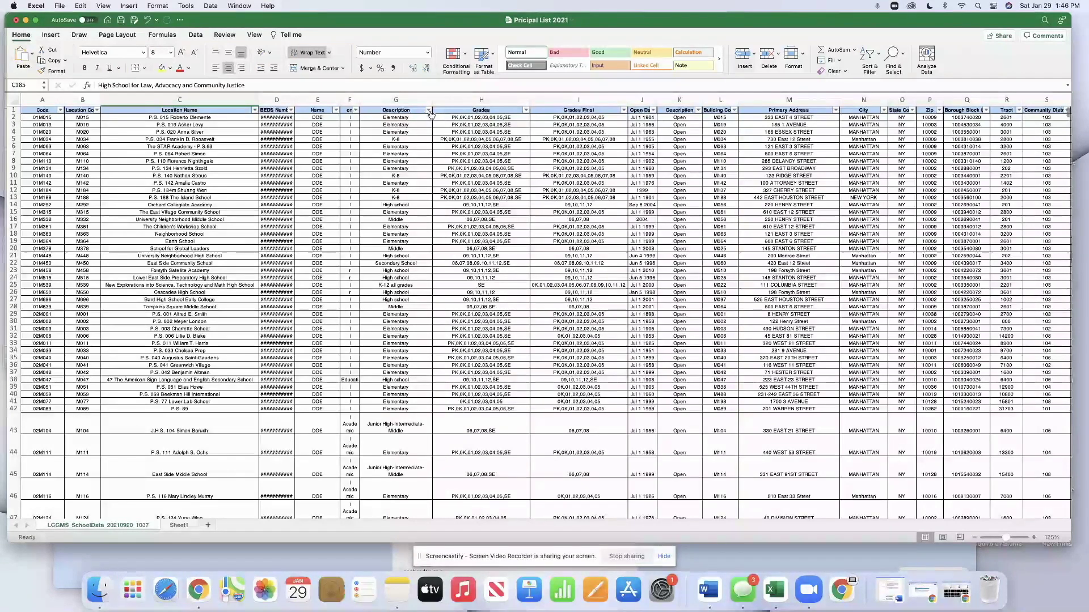
Filter the Description column to High school only, leaving 426 of 1875 records.
left_click(430, 112)
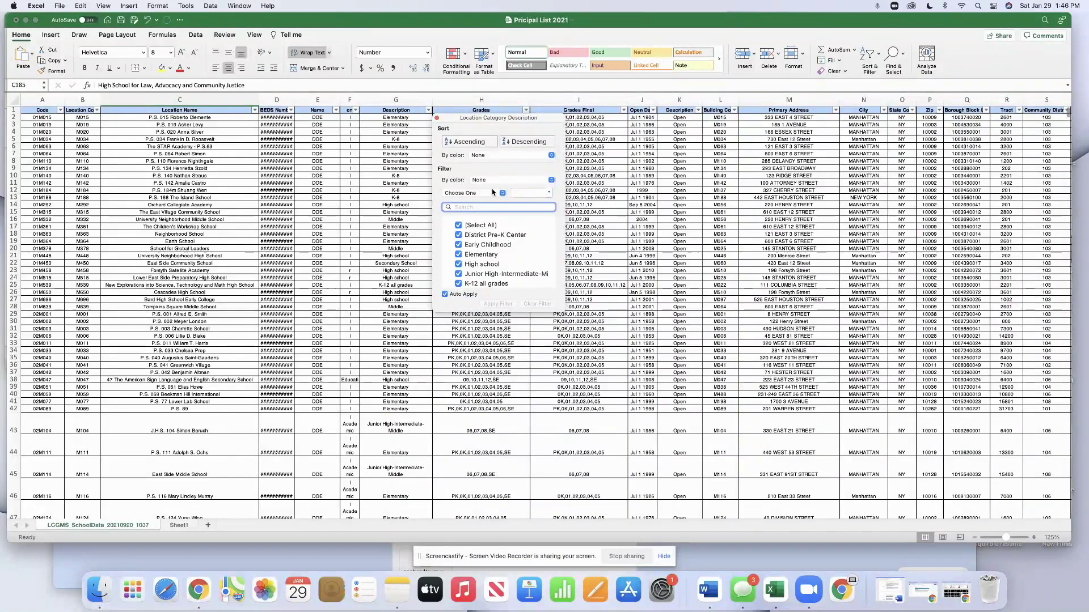
scroll(506, 239, "down", 3)
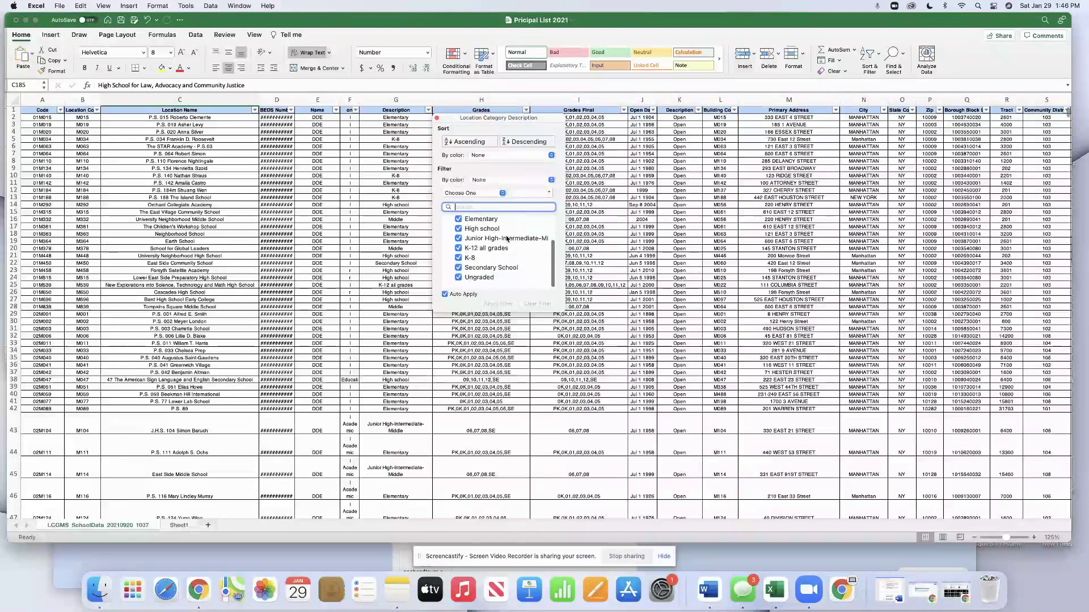
scroll(506, 239, "up", 3)
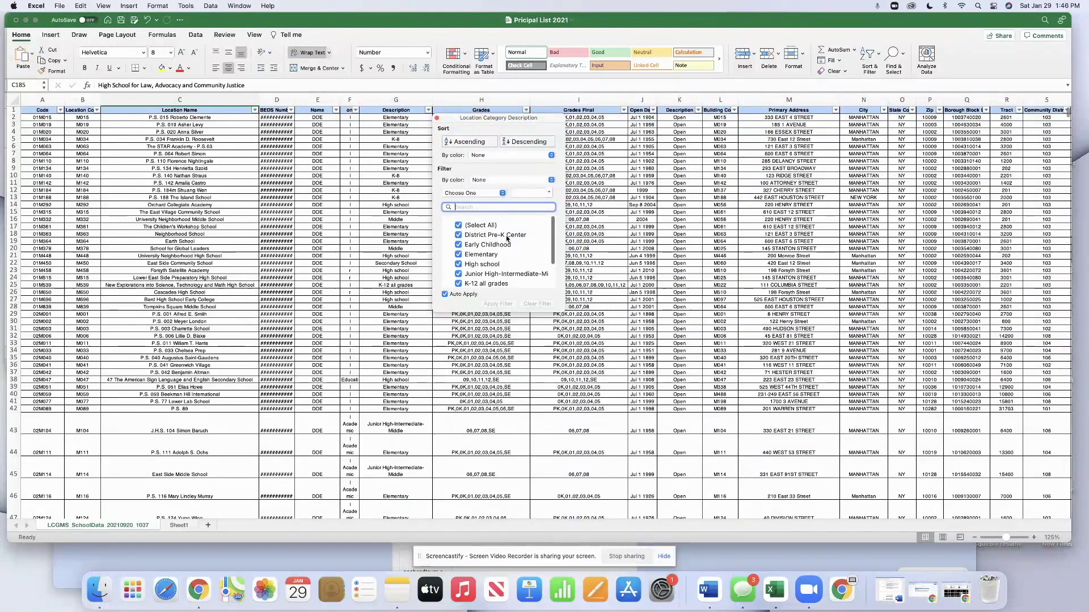
scroll(506, 239, "down", 3)
scroll(507, 239, "up", 3)
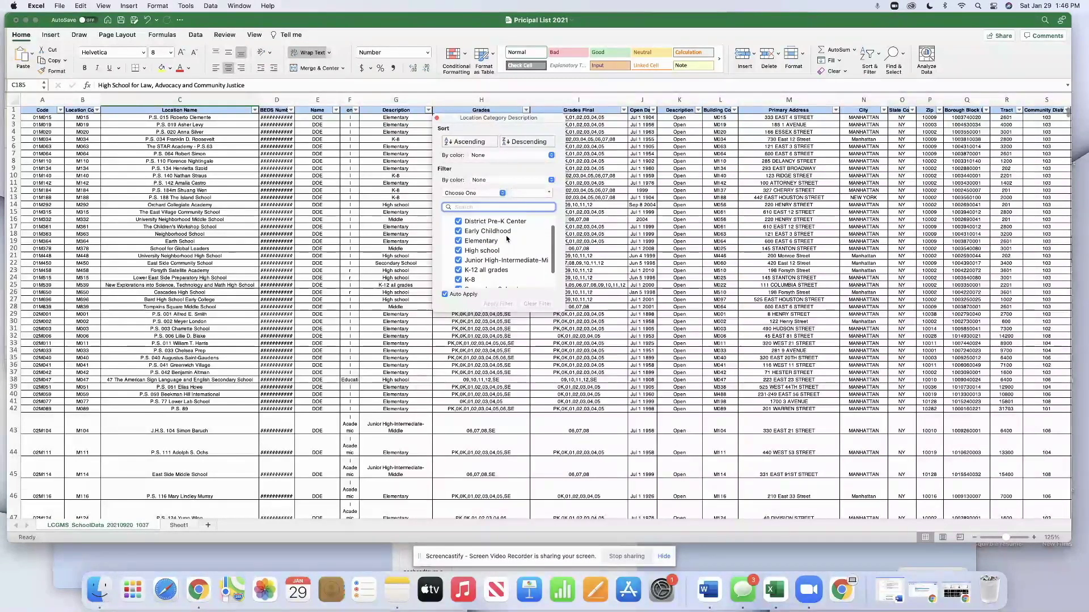
left_click(457, 226)
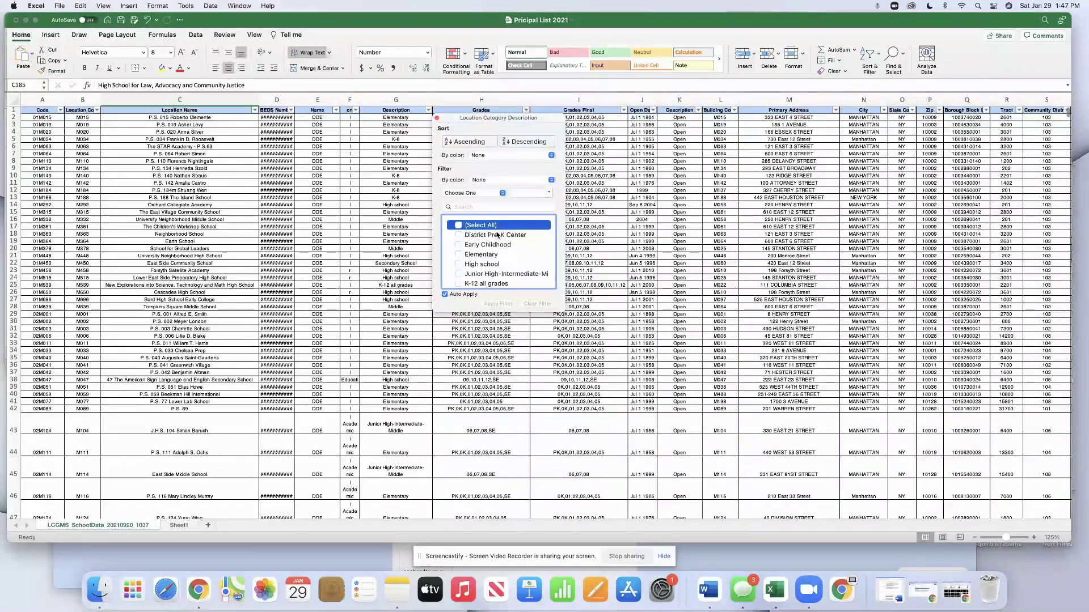
scroll(498, 235, "down", 3)
scroll(497, 234, "up", 3)
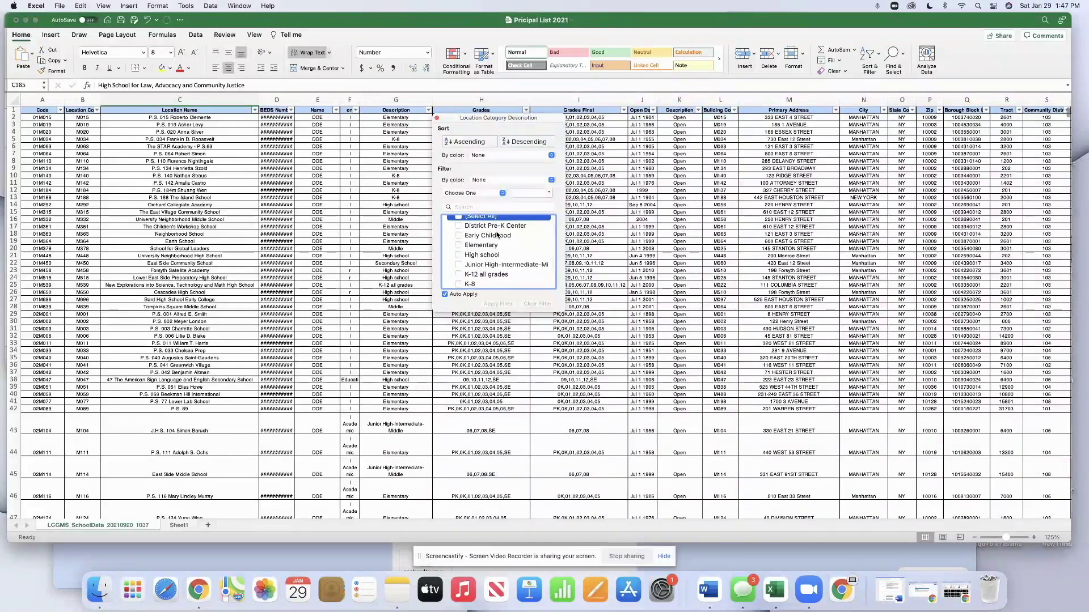
left_click(458, 255)
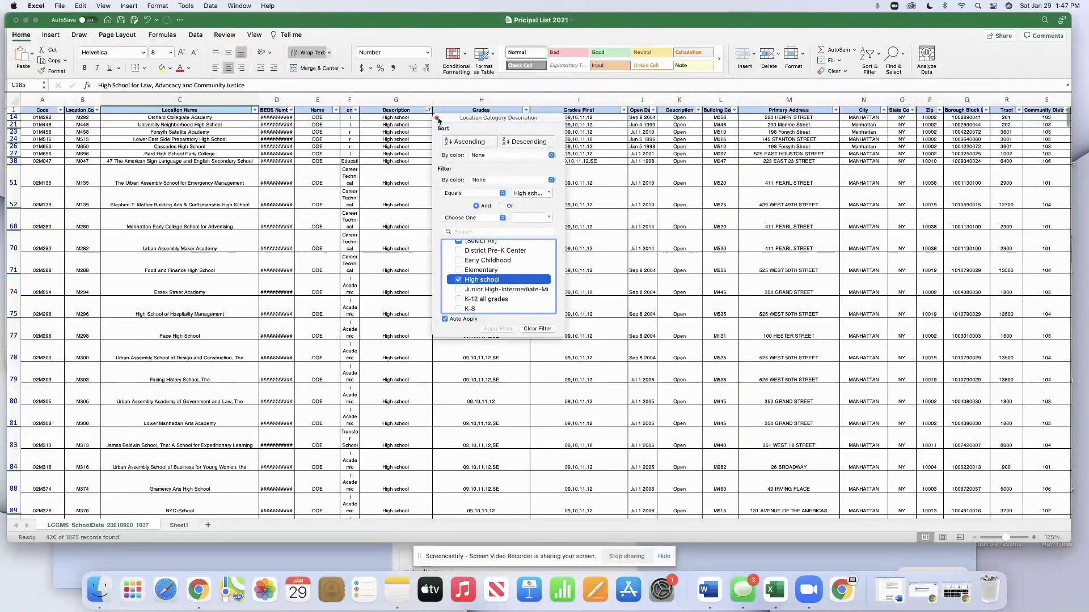
left_click(436, 118)
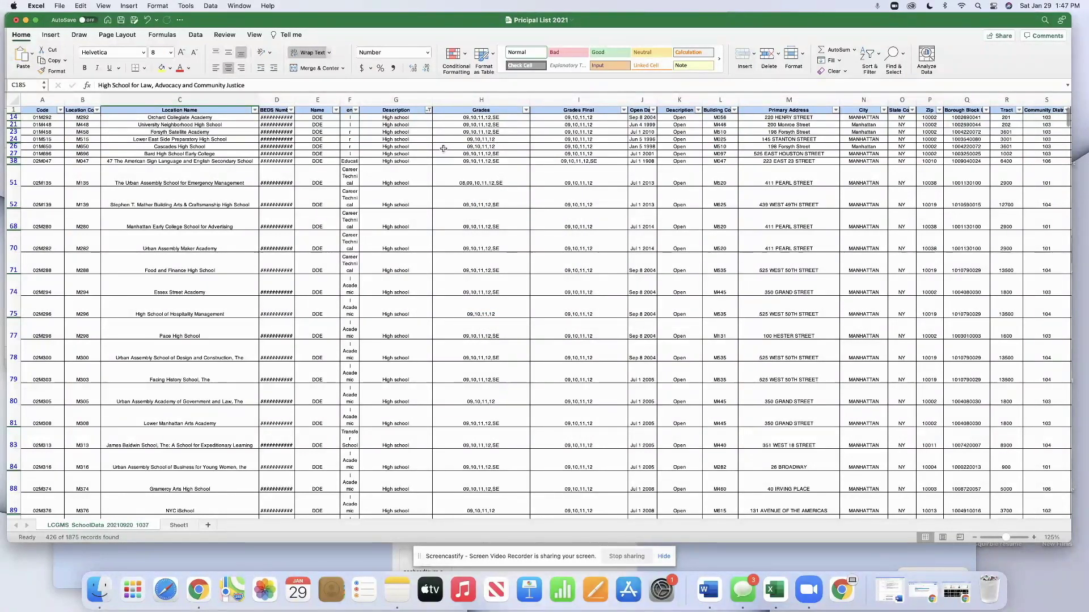
scroll(418, 154, "down", 15)
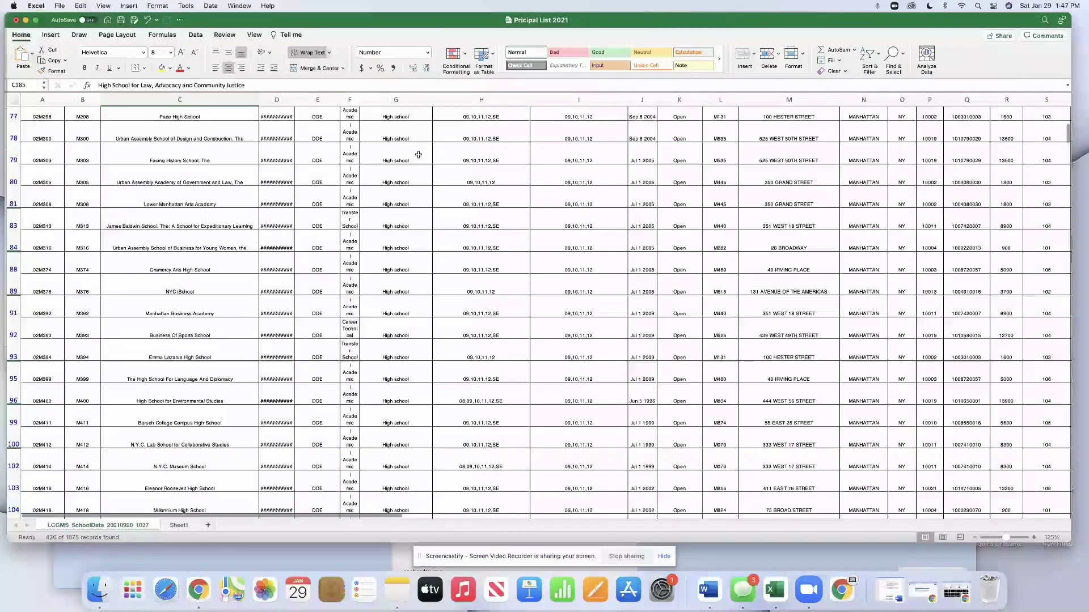
scroll(418, 154, "down", 20)
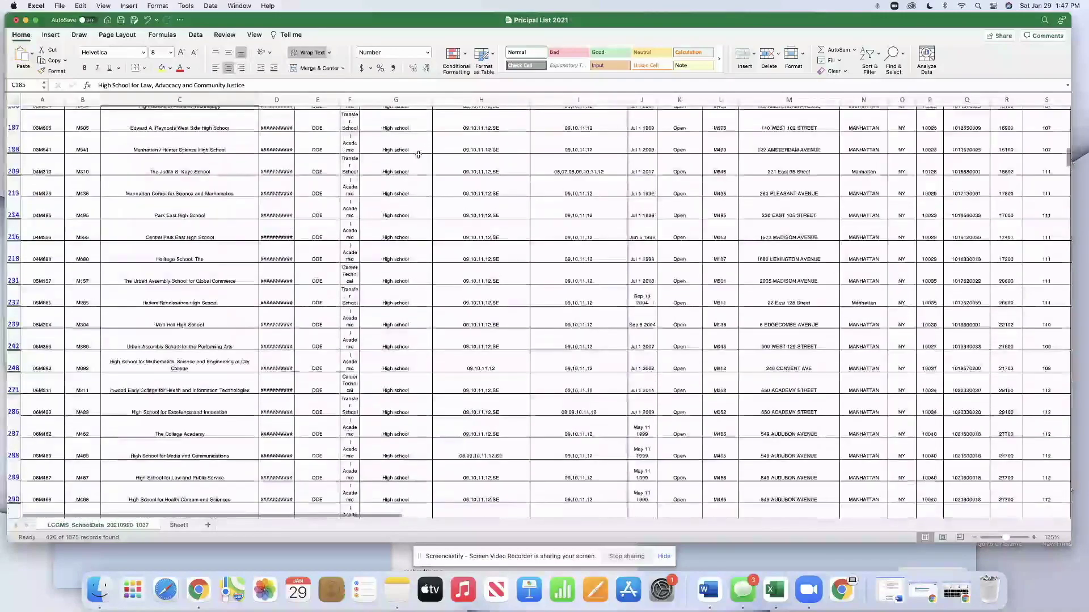
scroll(418, 154, "down", 15)
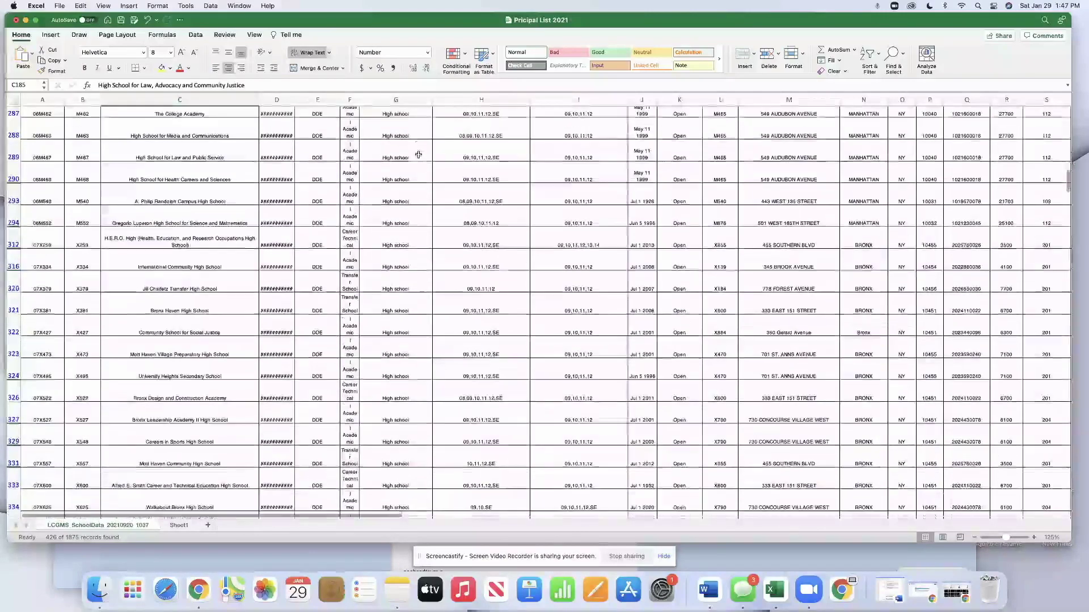
scroll(418, 154, "up", 15)
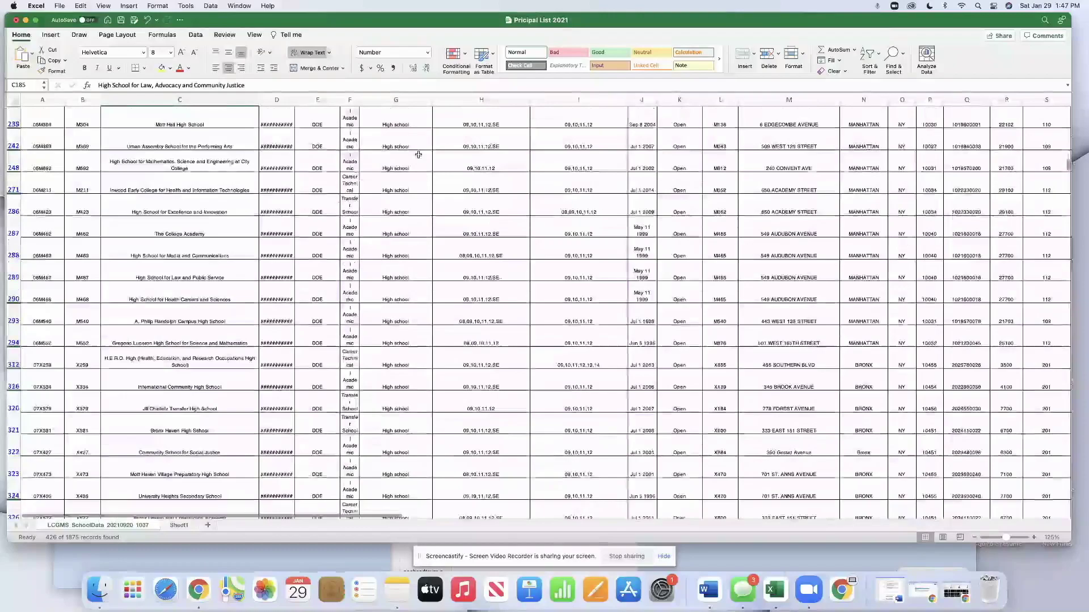
scroll(418, 154, "up", 15)
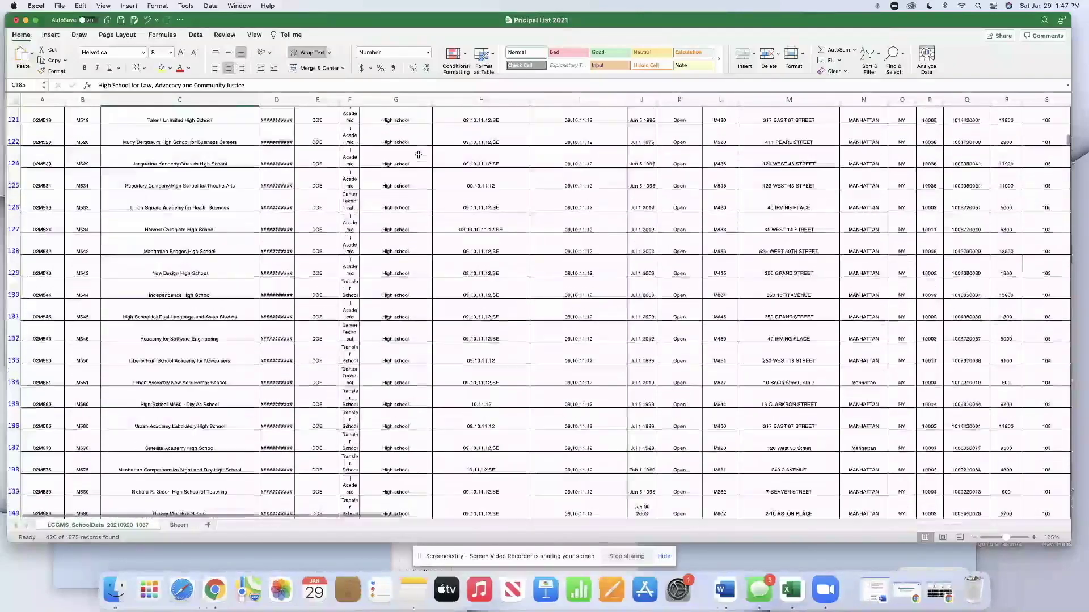
scroll(418, 154, "up", 15)
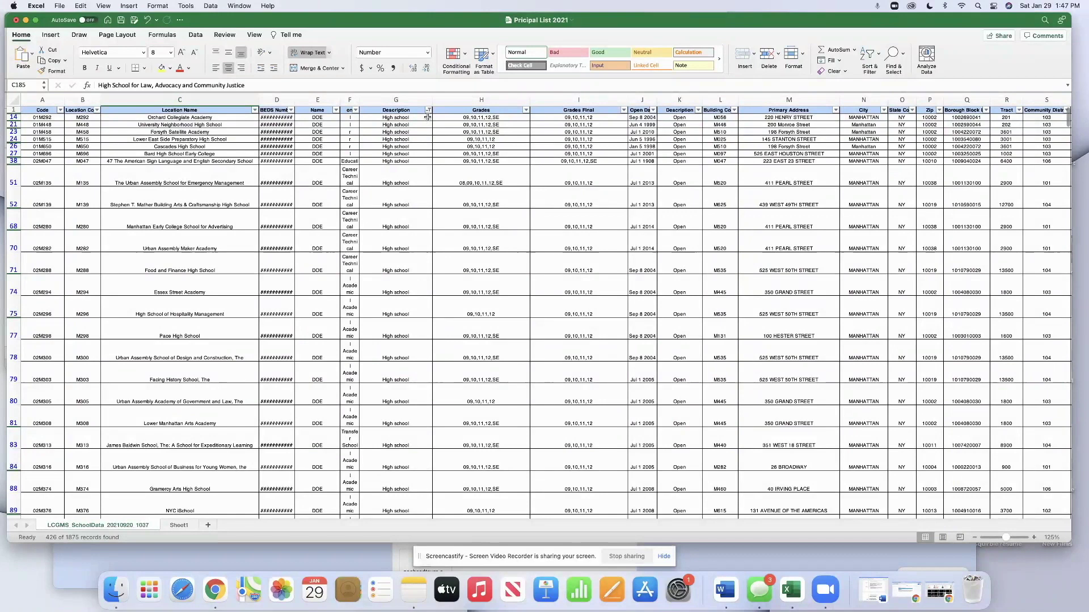
Add Secondary School to the Description filter alongside High school, showing 528 records.
left_click(430, 111)
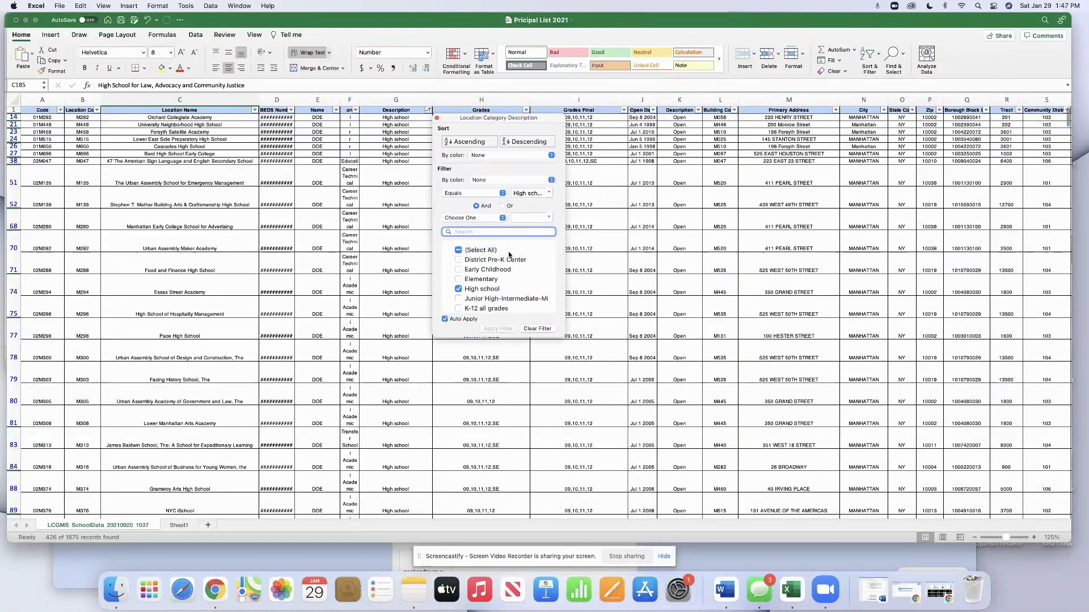
scroll(509, 255, "down", 3)
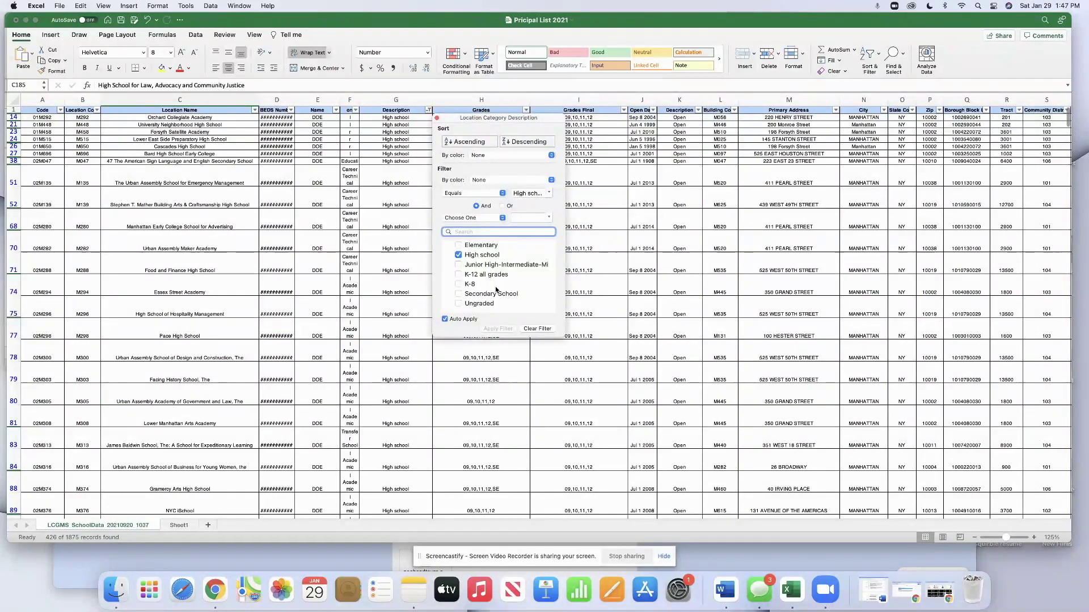
left_click(458, 294)
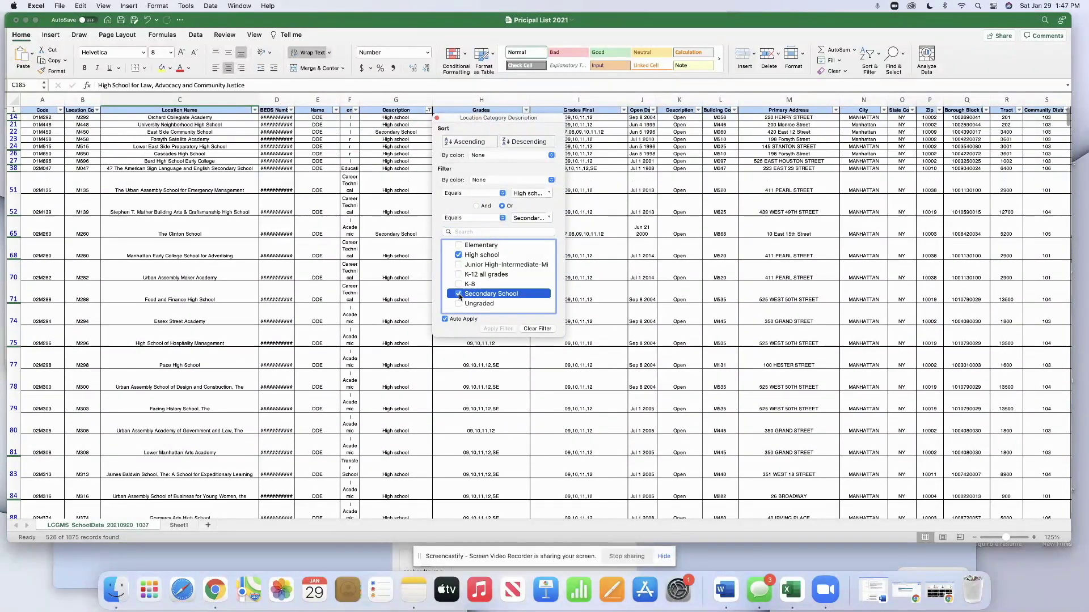
left_click(438, 119)
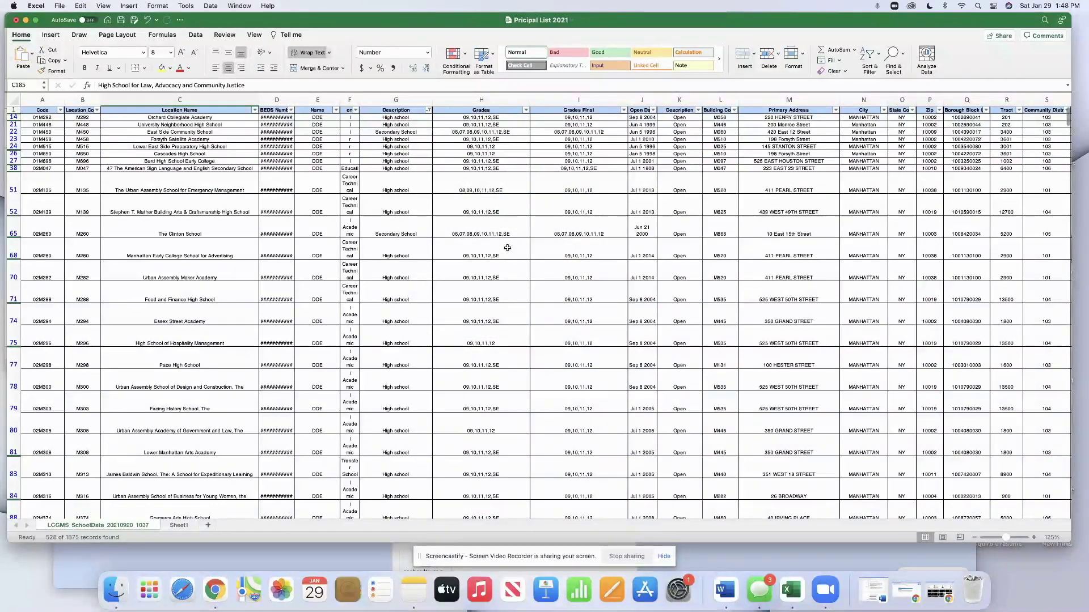
scroll(507, 247, "down", 10)
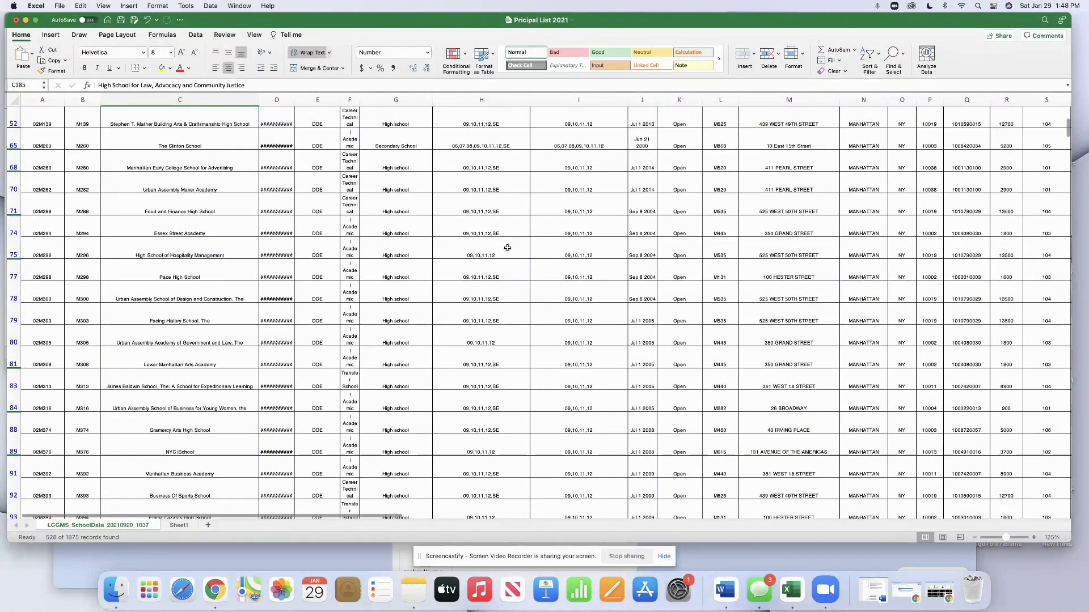
scroll(507, 248, "down", 5)
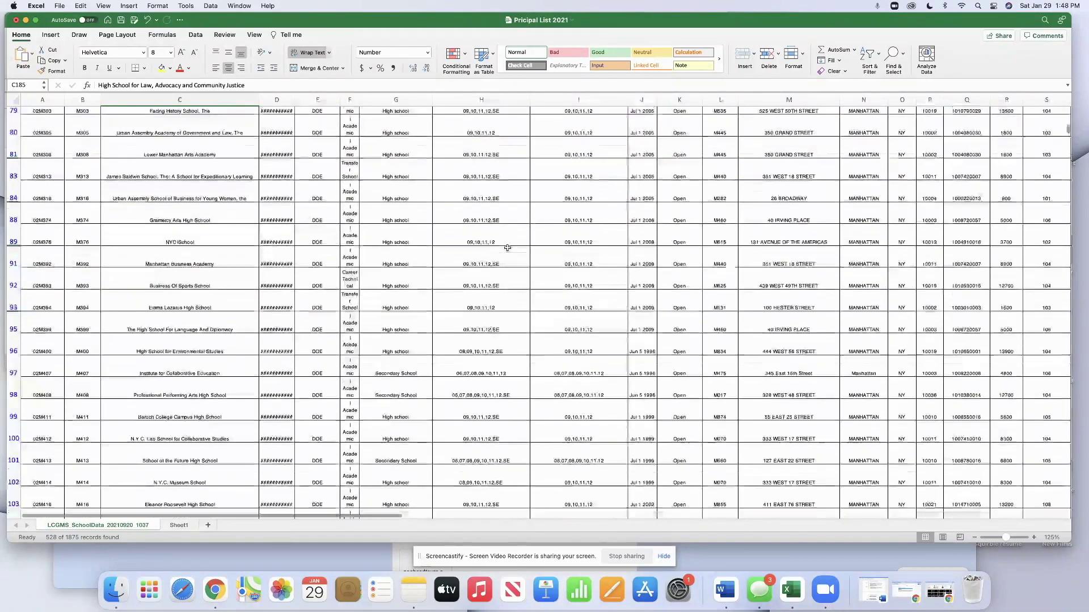
scroll(508, 248, "down", 7)
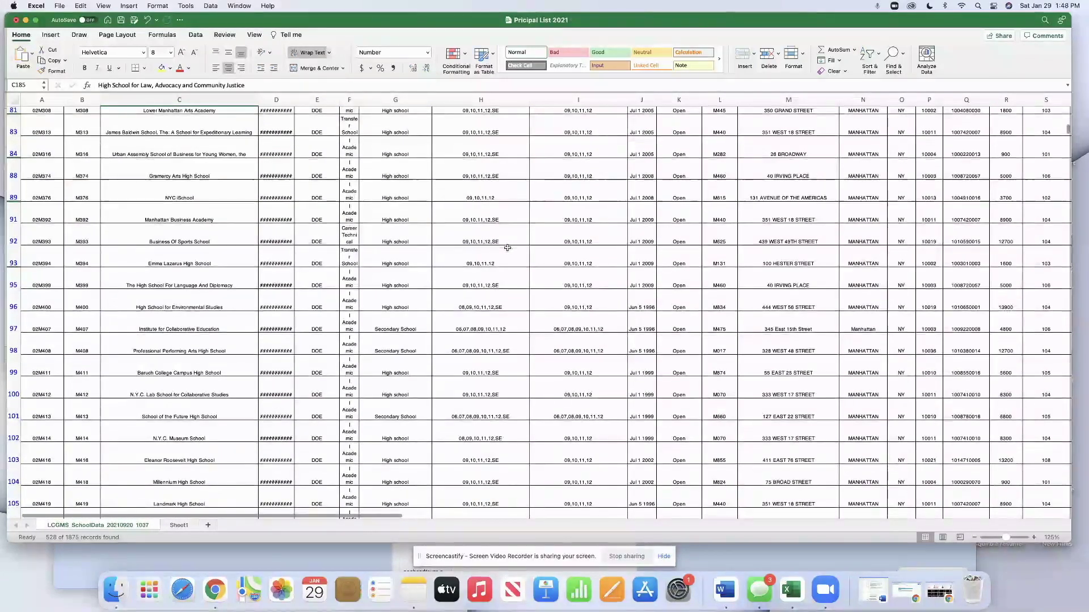
scroll(508, 247, "down", 5)
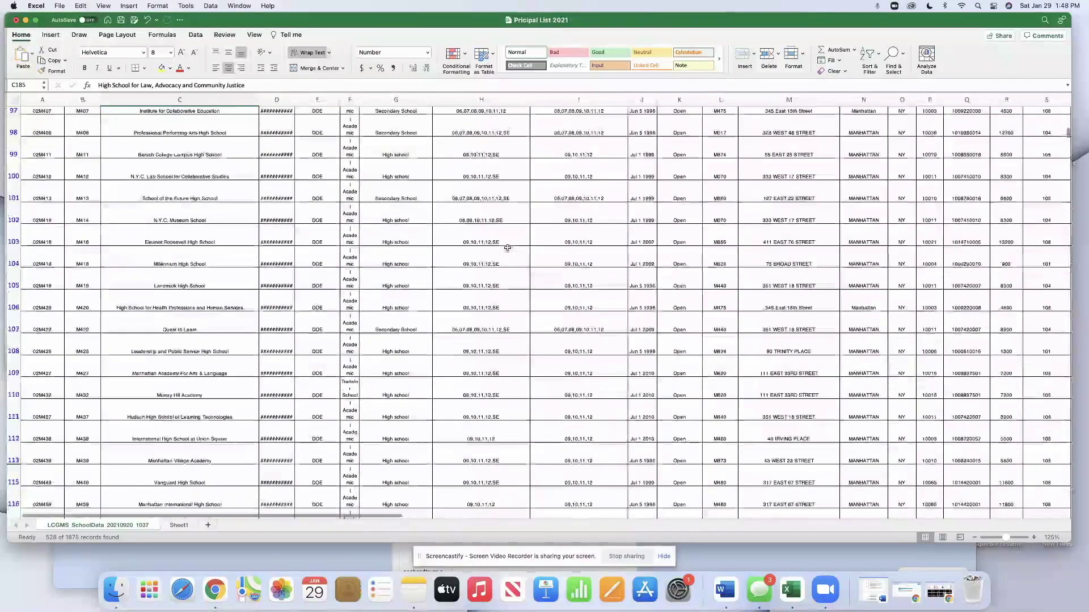
scroll(508, 247, "up", 20)
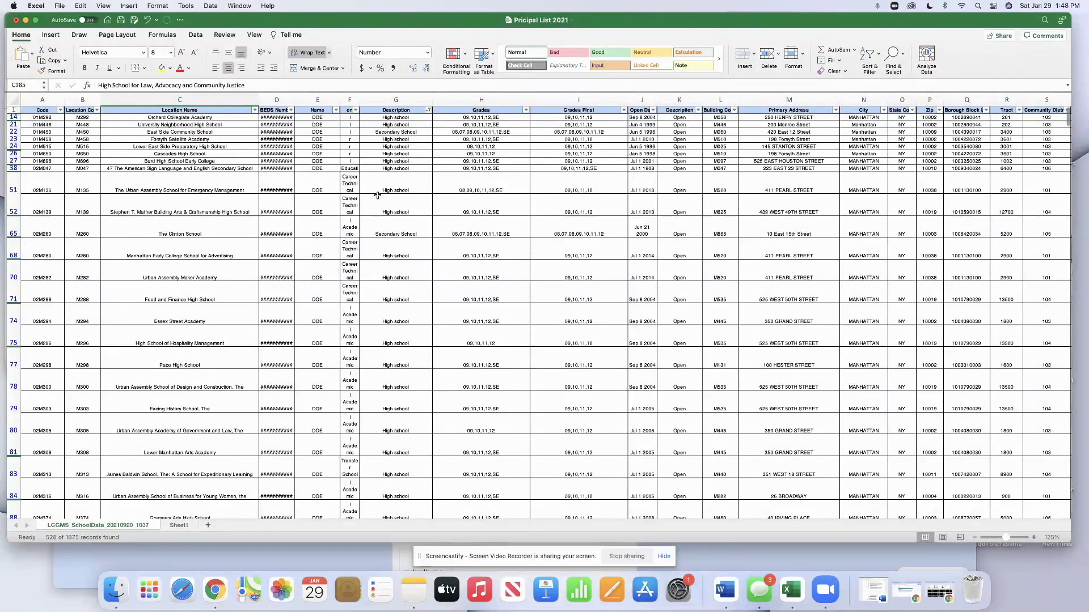
Select the whole filtered worksheet and copy it with Edit > Copy.
left_click(15, 101)
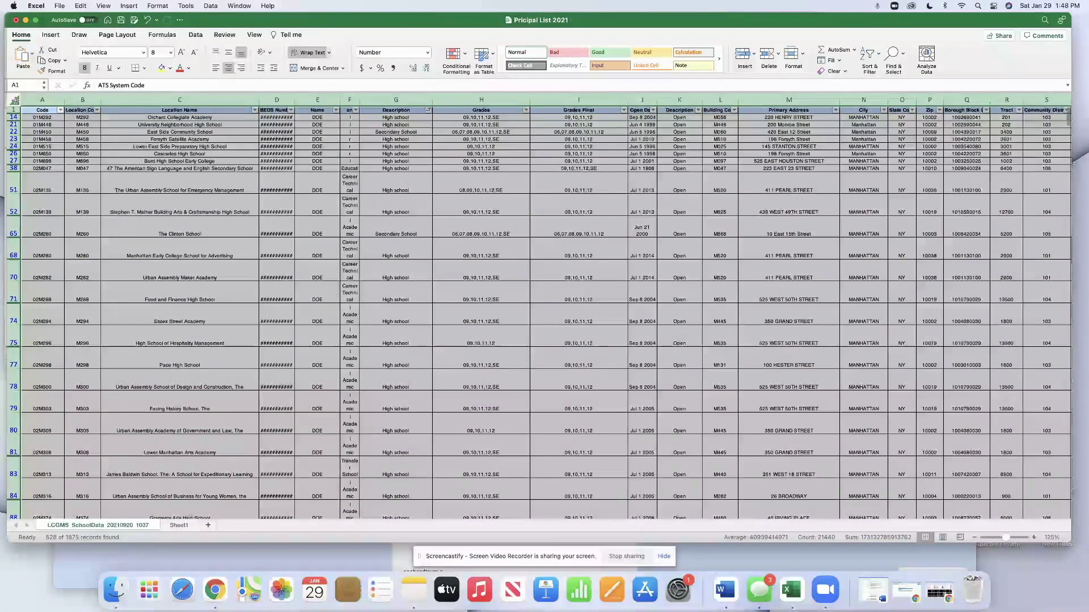
left_click(60, 6)
mouse_move(80, 6)
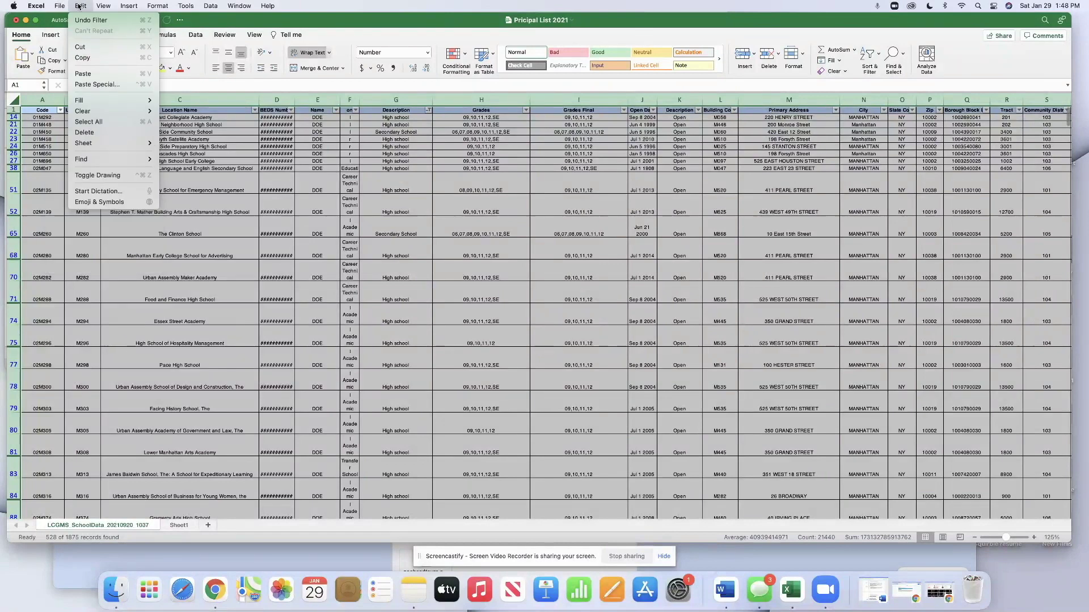
left_click(82, 58)
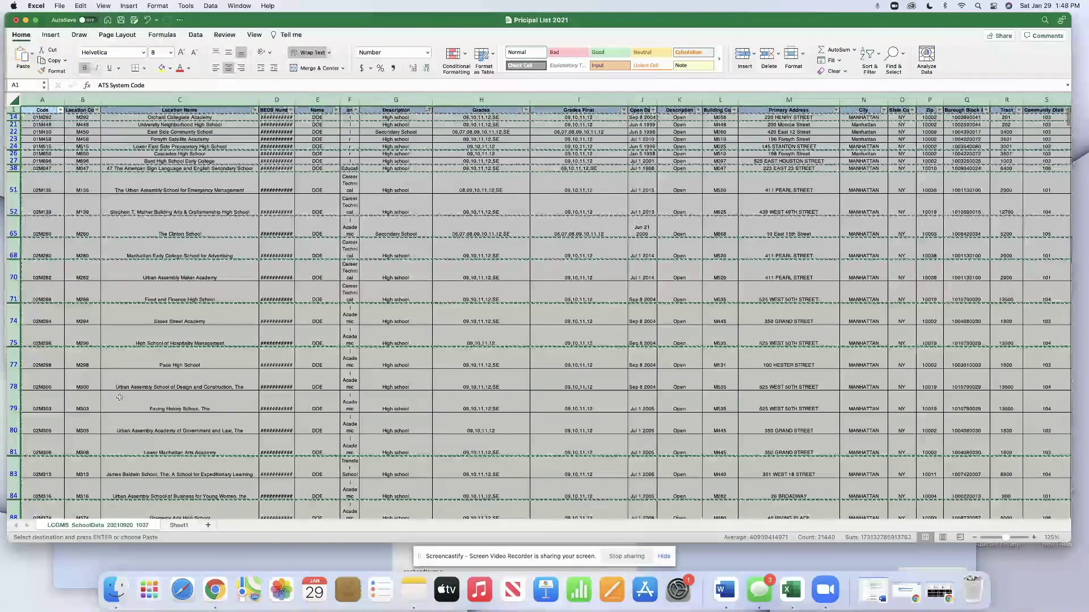
Add a new sheet and paste the copied high and secondary school rows at A1.
left_click(207, 525)
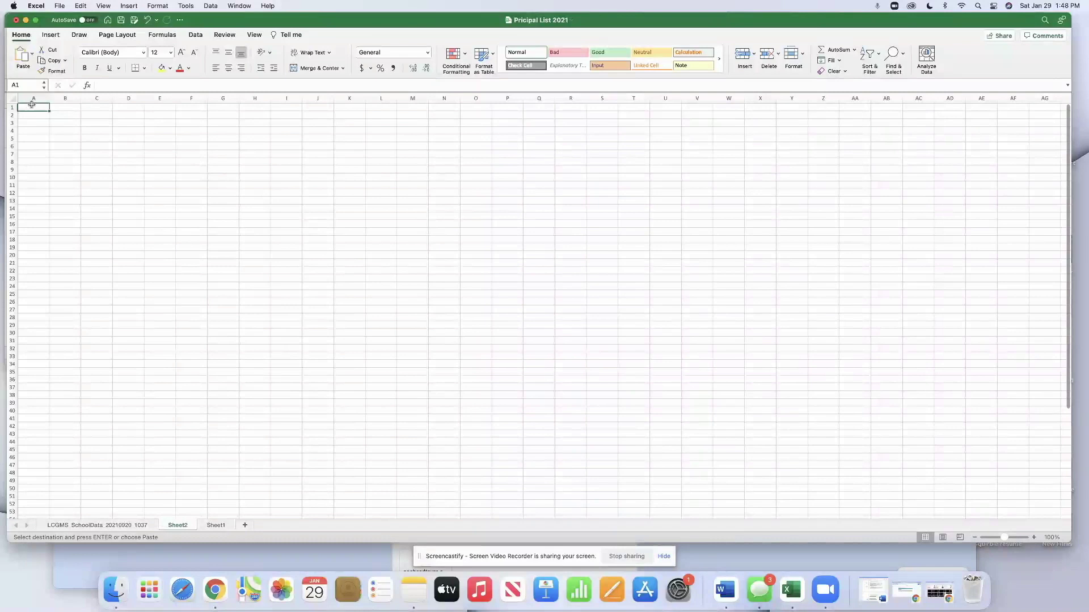
left_click(61, 5)
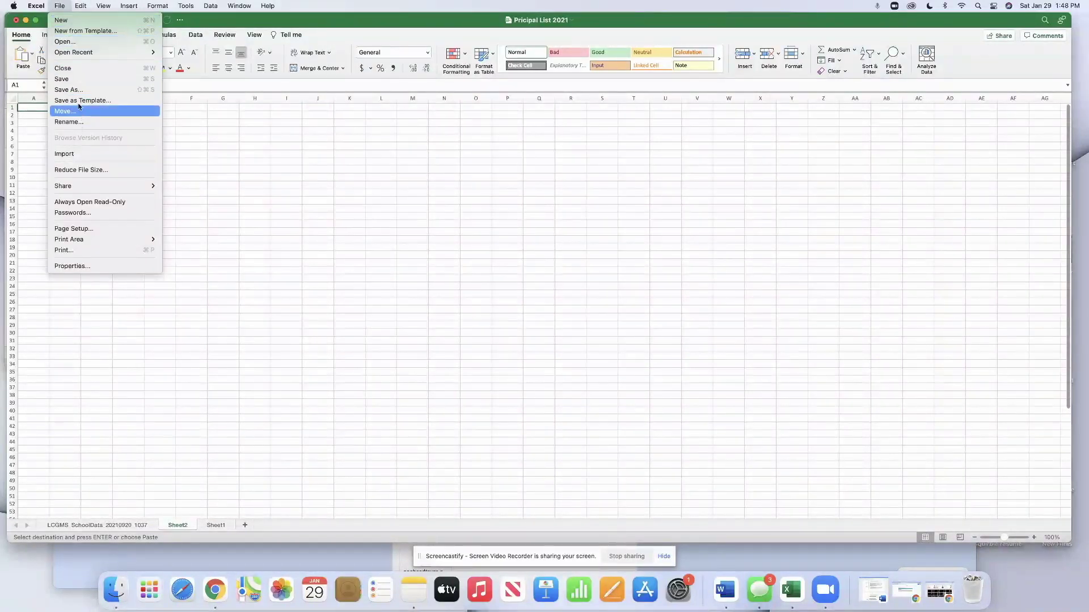
mouse_move(81, 12)
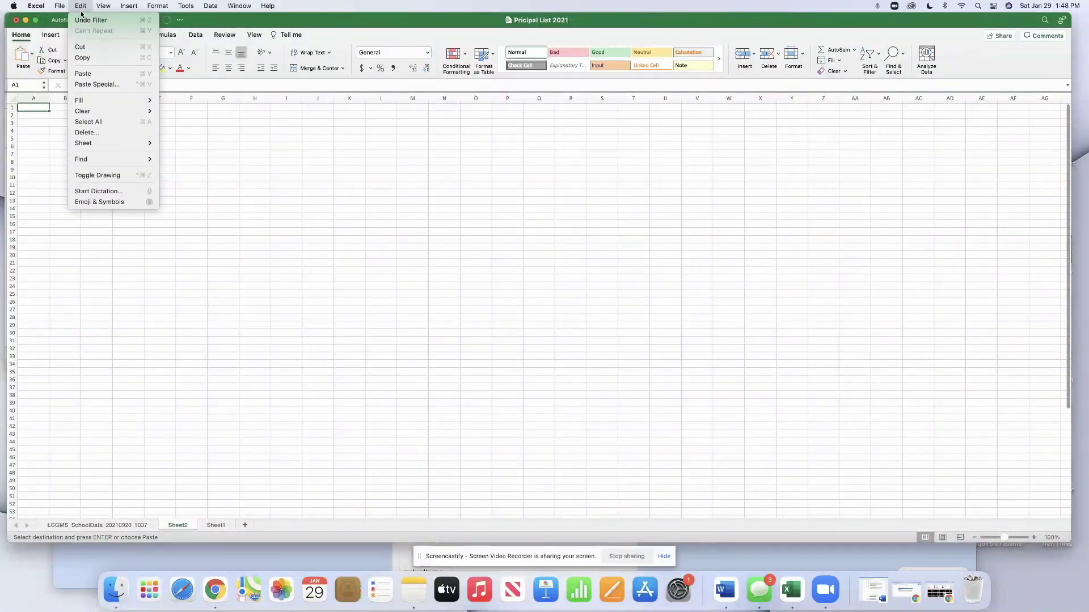
left_click(85, 84)
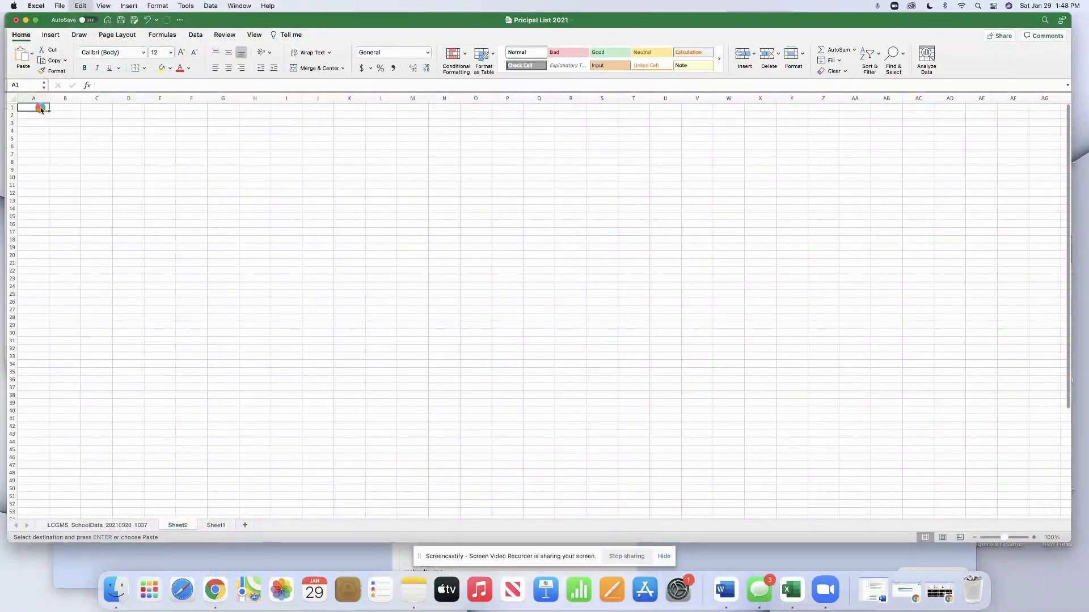
key("super+v")
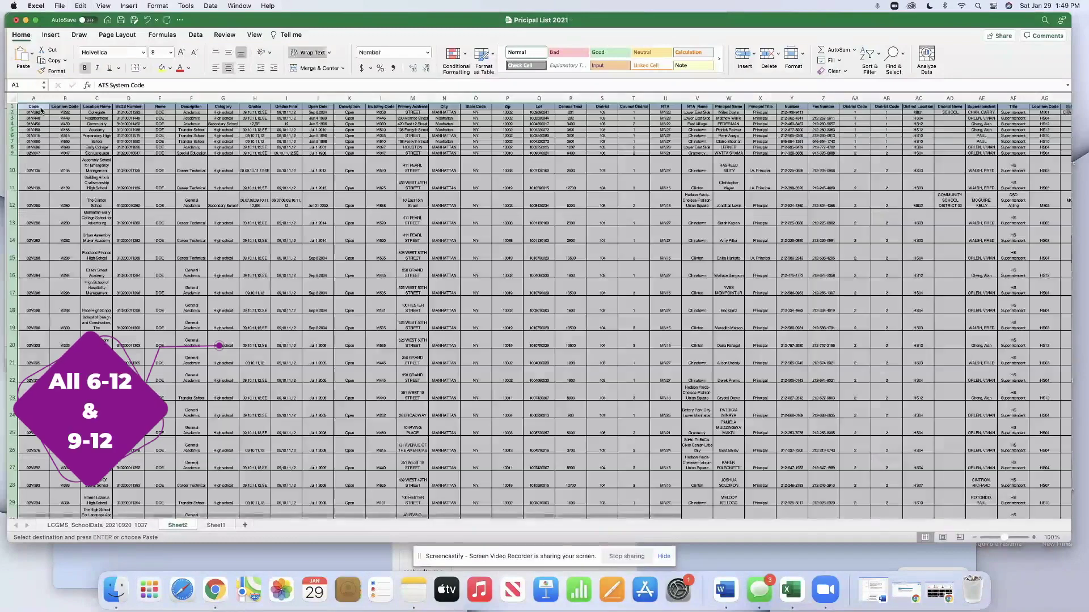
left_click(293, 199)
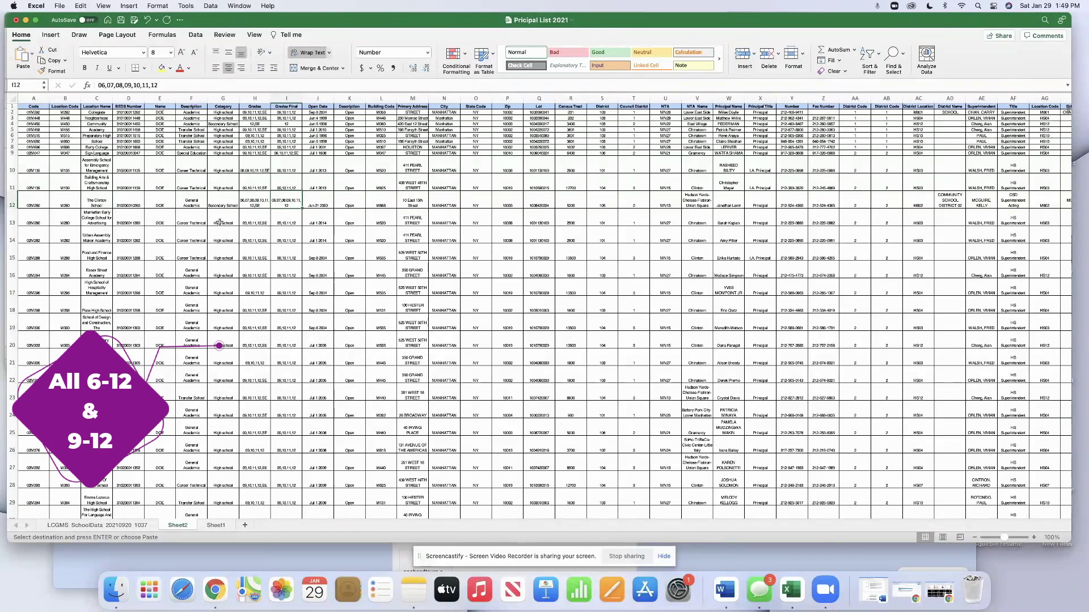
scroll(218, 223, "down", 5)
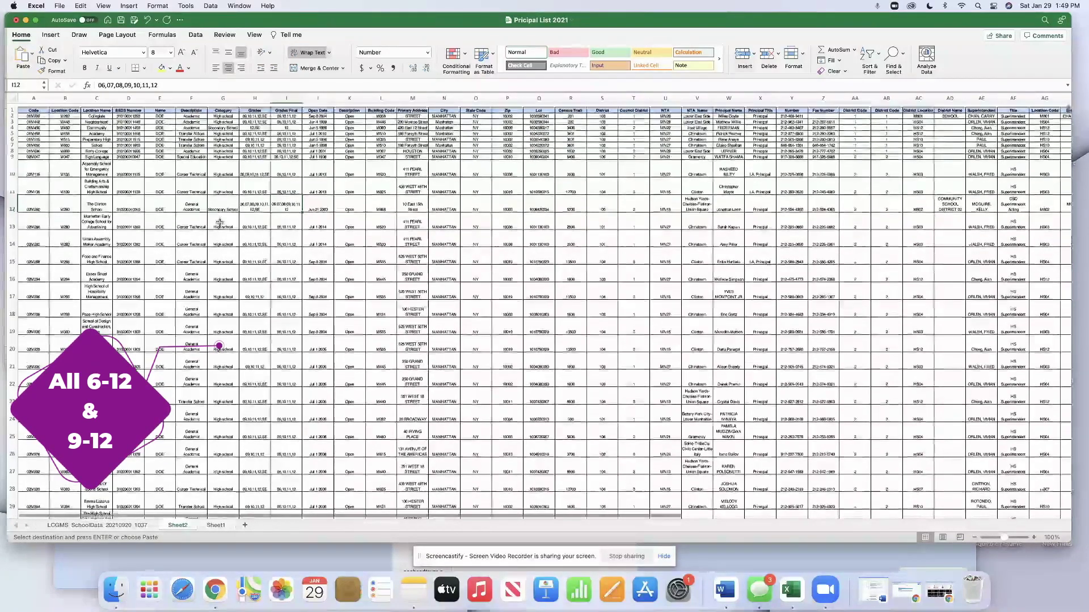
scroll(219, 223, "down", 8)
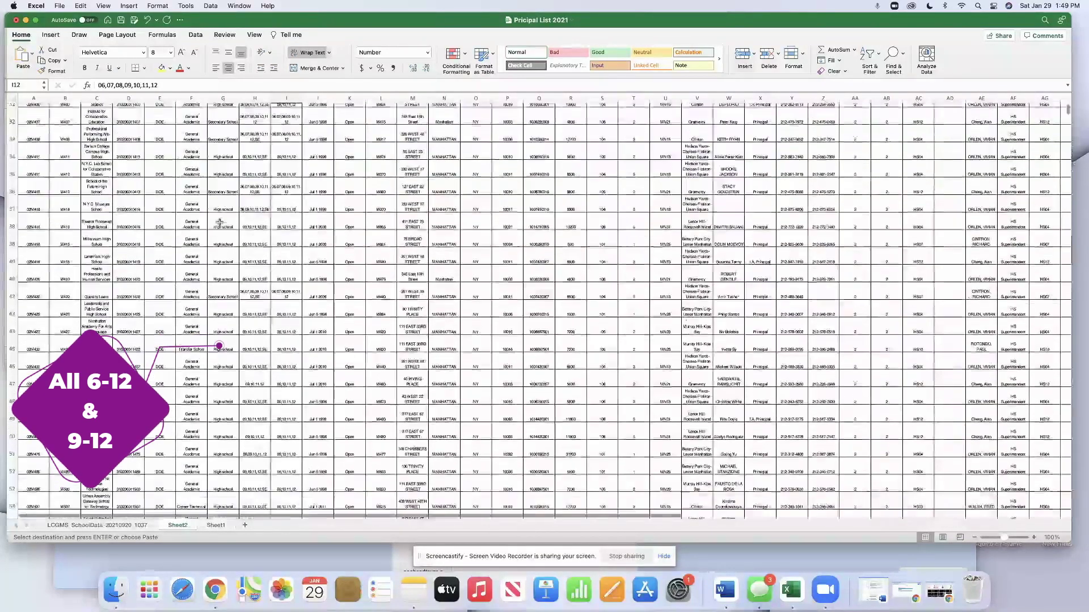
scroll(219, 222, "down", 2)
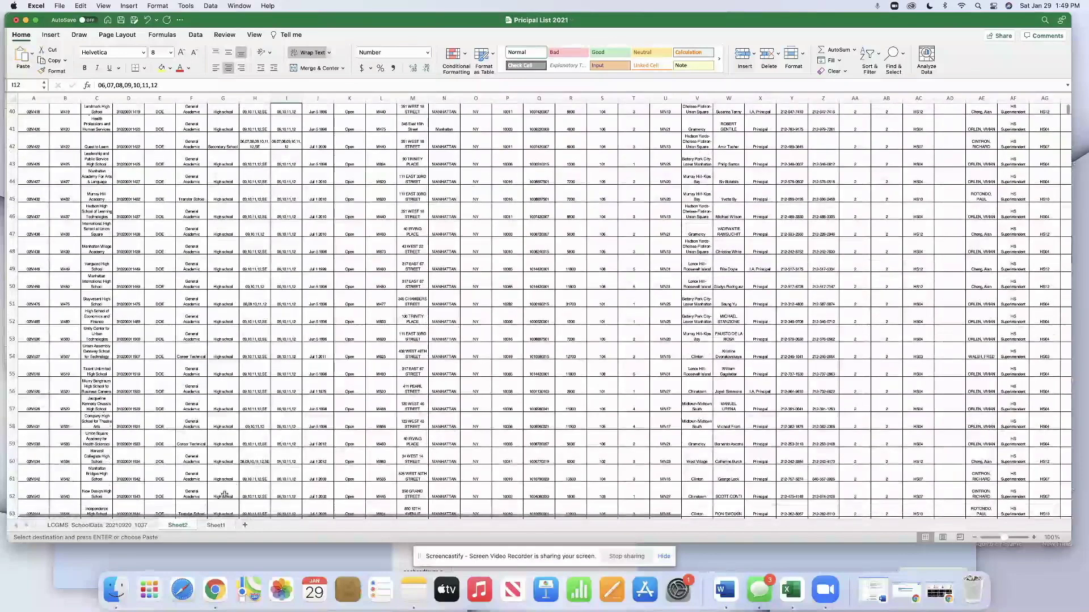
Rename the Sheet2 tab to 6-12.
double_click(183, 529)
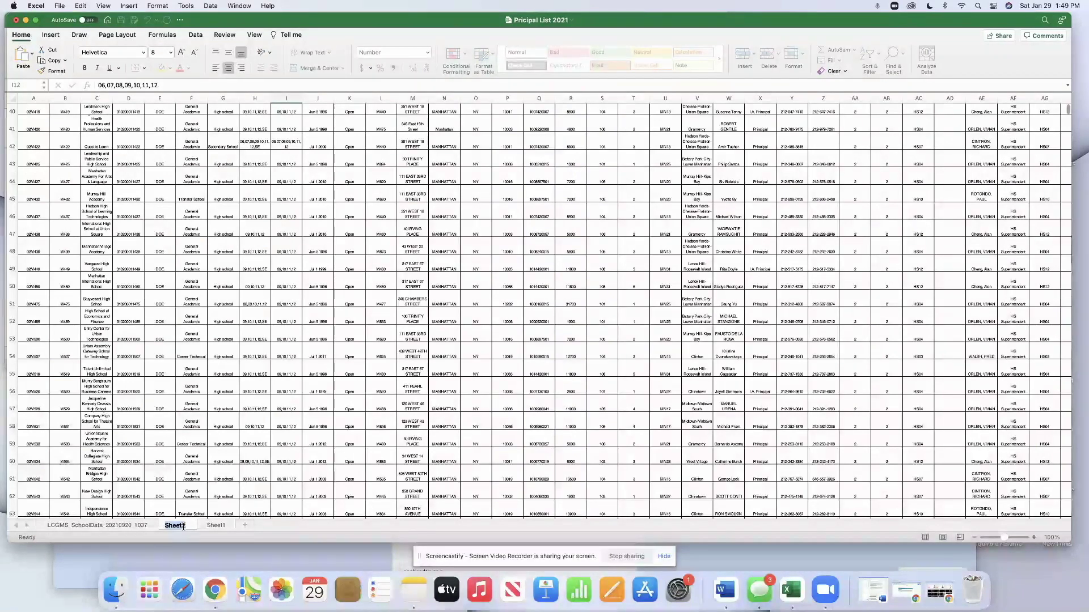
type("6-12")
key("Return")
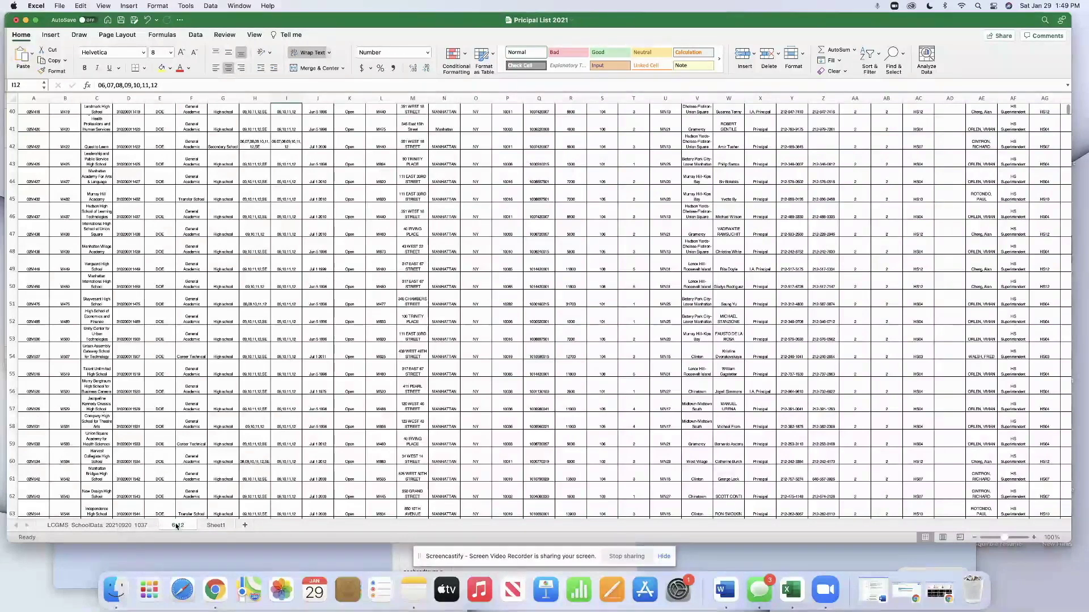
Check the copied list on 6-12, then return to the LCGMS SchoolData sheet.
left_click(112, 526)
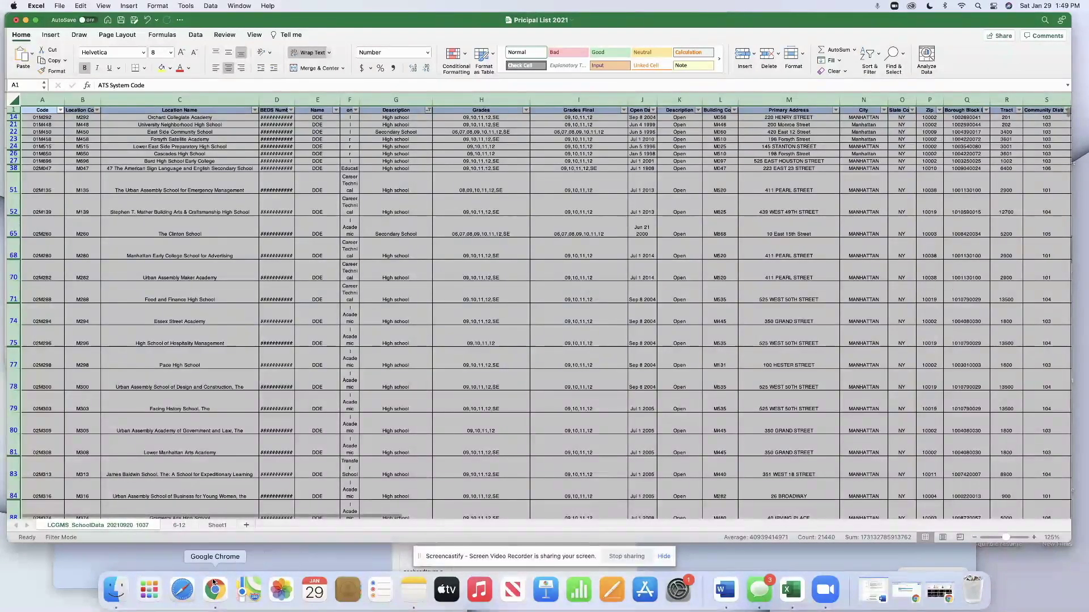
left_click(178, 526)
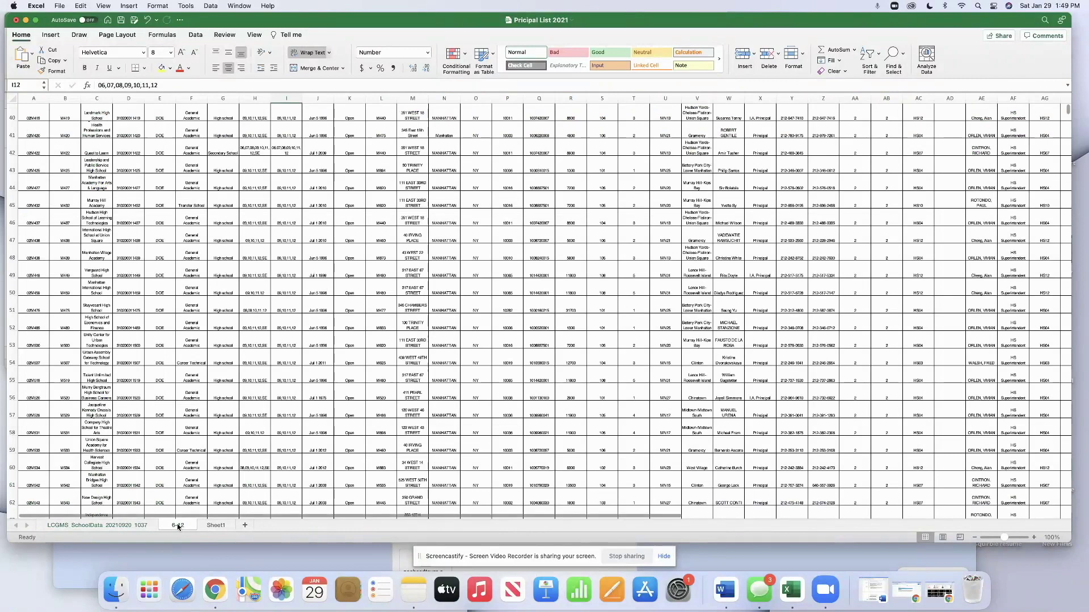
left_click(123, 526)
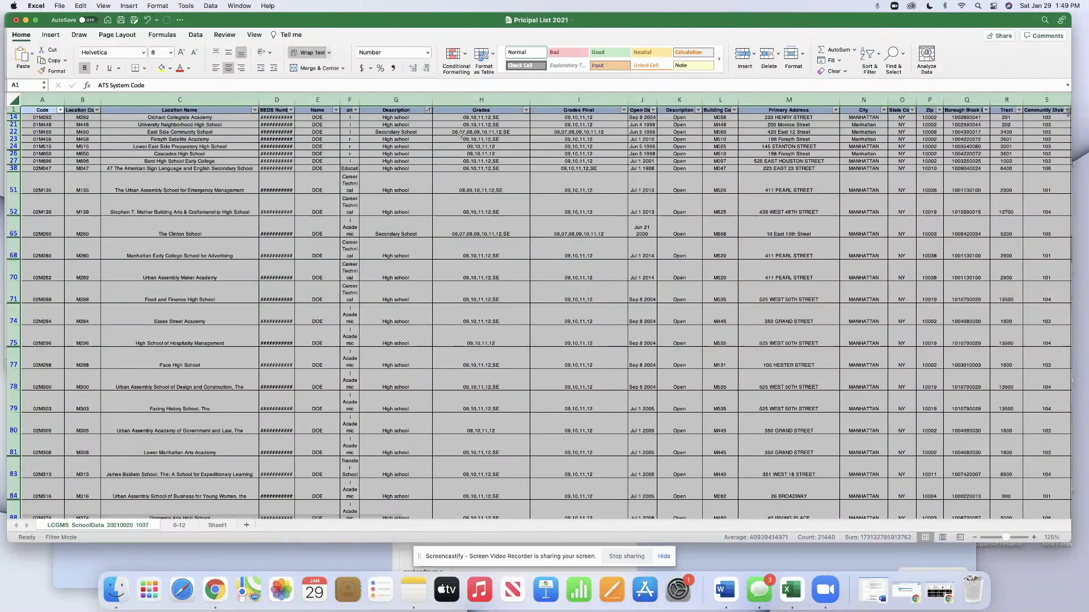
Select all values in the Description filter so every school shows again.
left_click(429, 110)
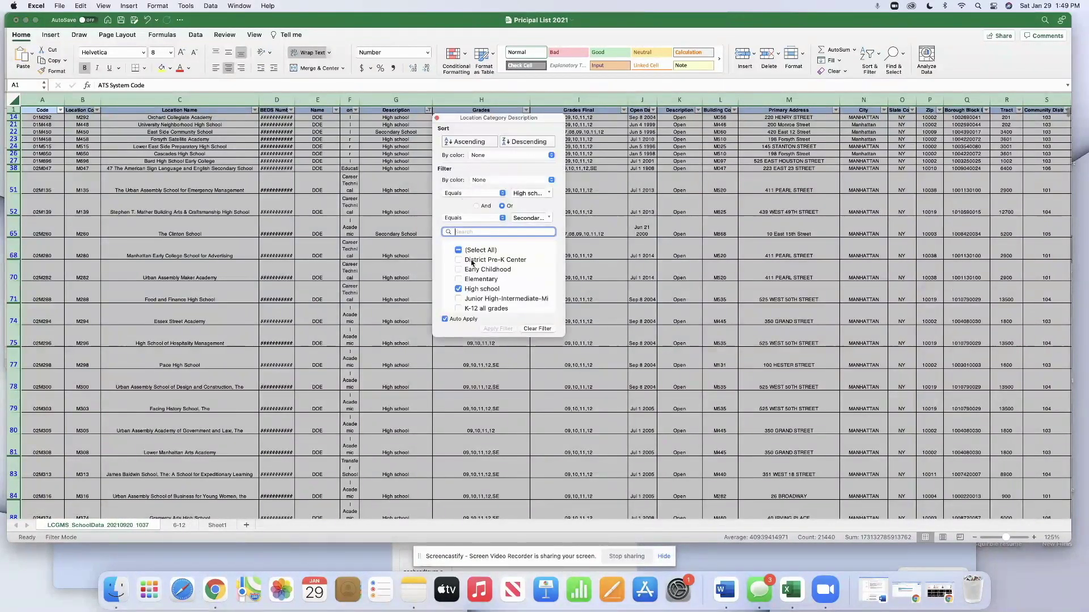
left_click(472, 250)
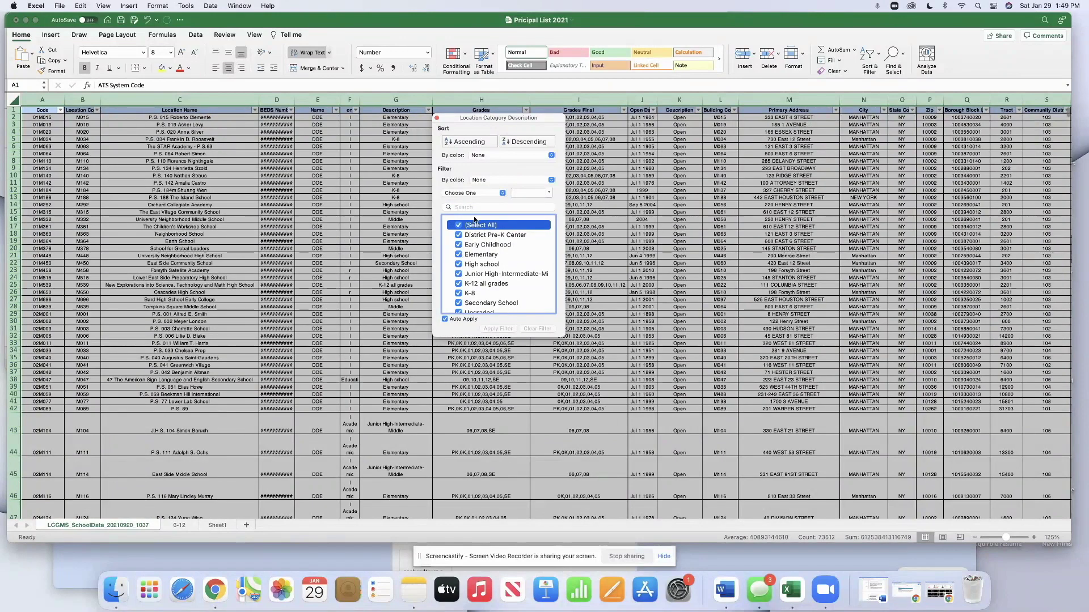
left_click(436, 118)
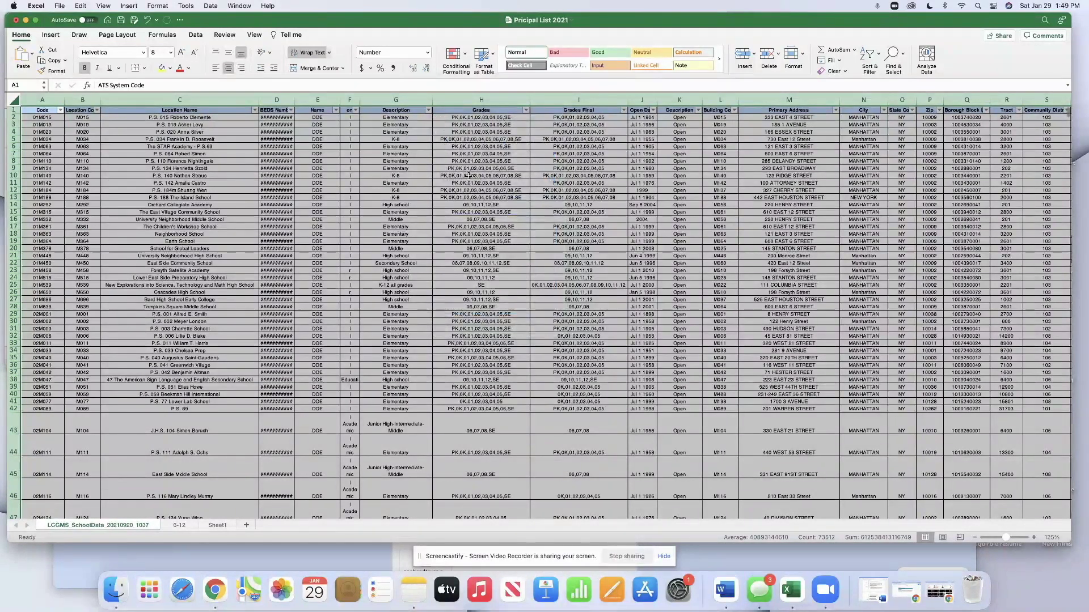
left_click(468, 176)
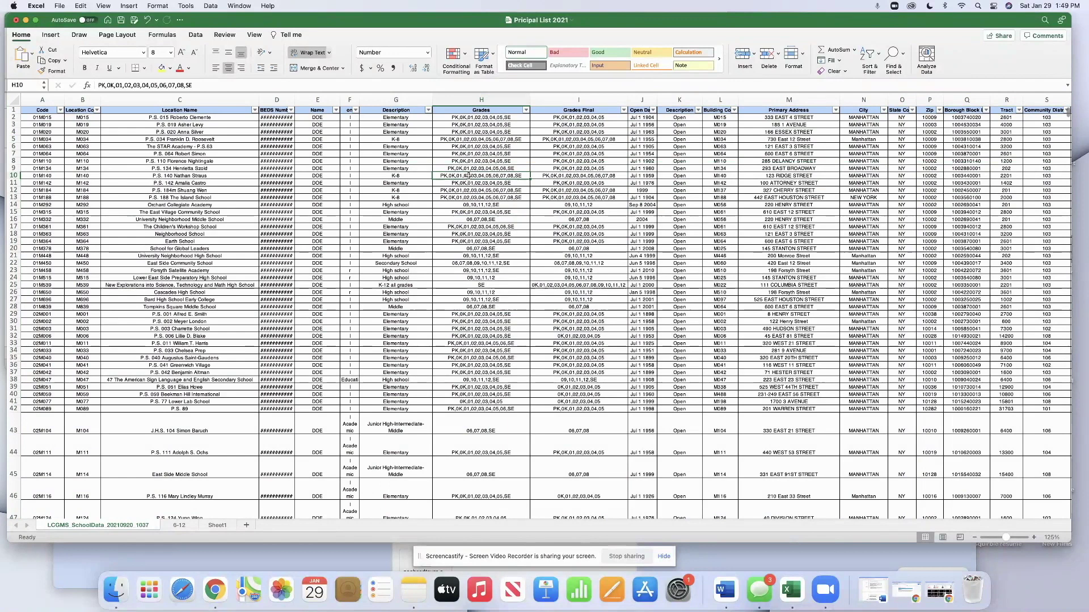